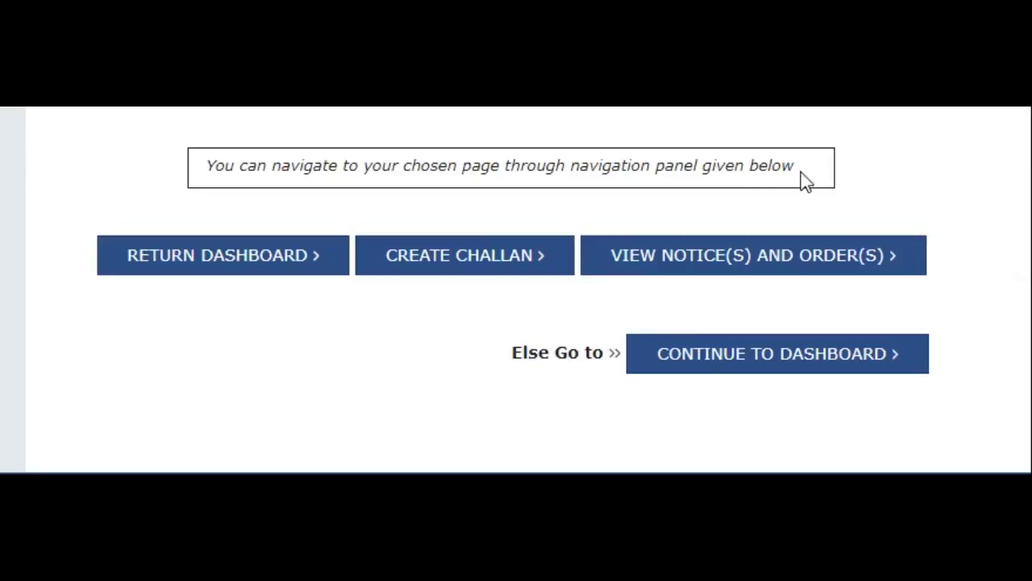
Go to the Return Dashboard from the post-login navigation page
left_click(298, 260)
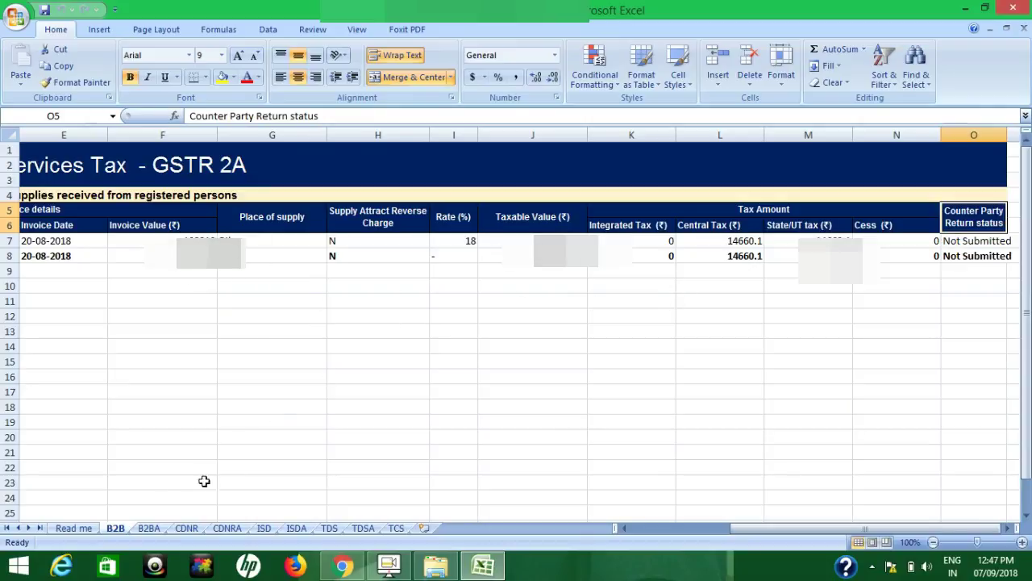
Review the B2BA, CDNR, CDNRA, ISD, ISDA, TDS and TDSA sheets, ending on TCS Credit received
left_click(150, 528)
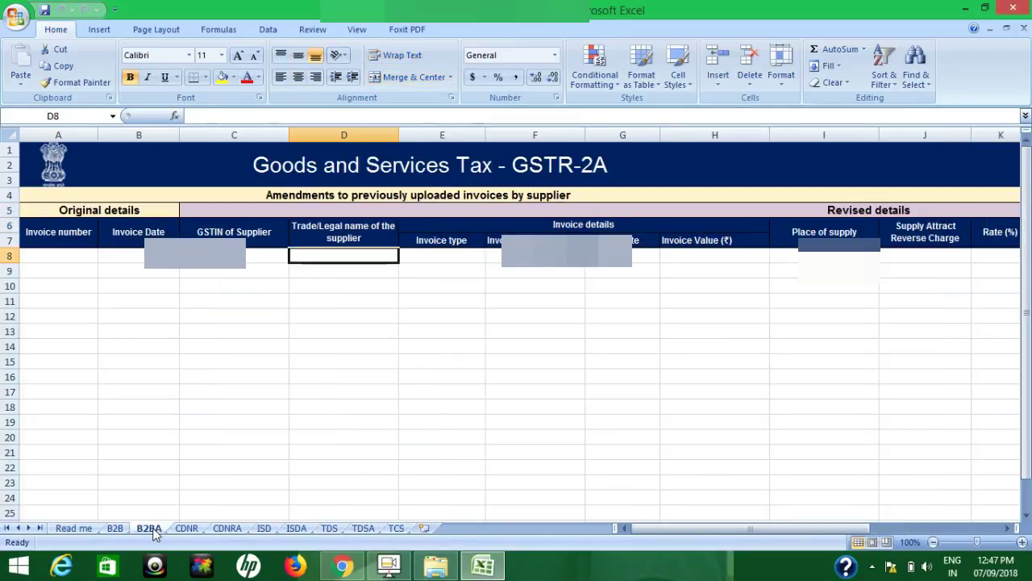
left_click(186, 529)
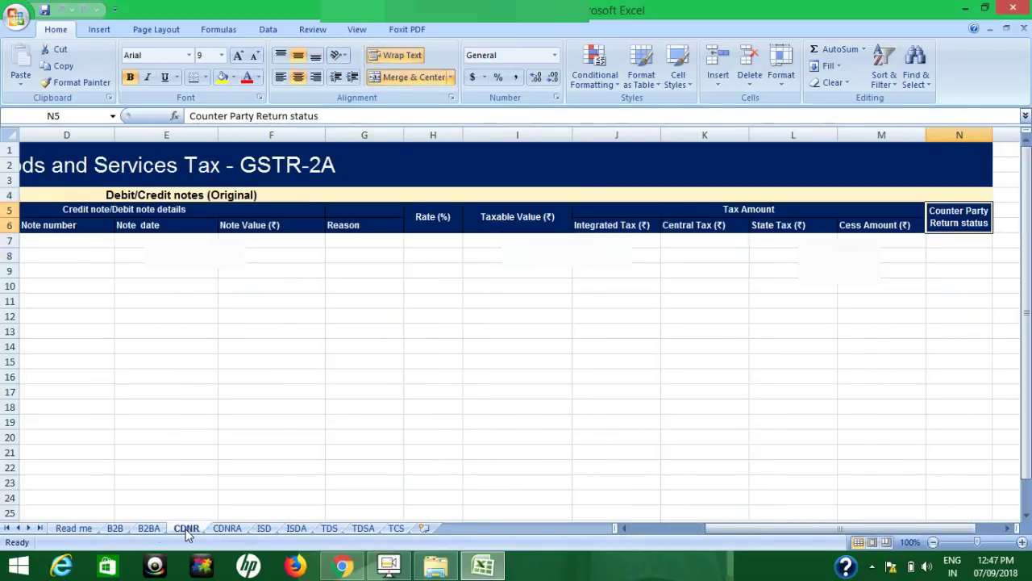
left_click(228, 529)
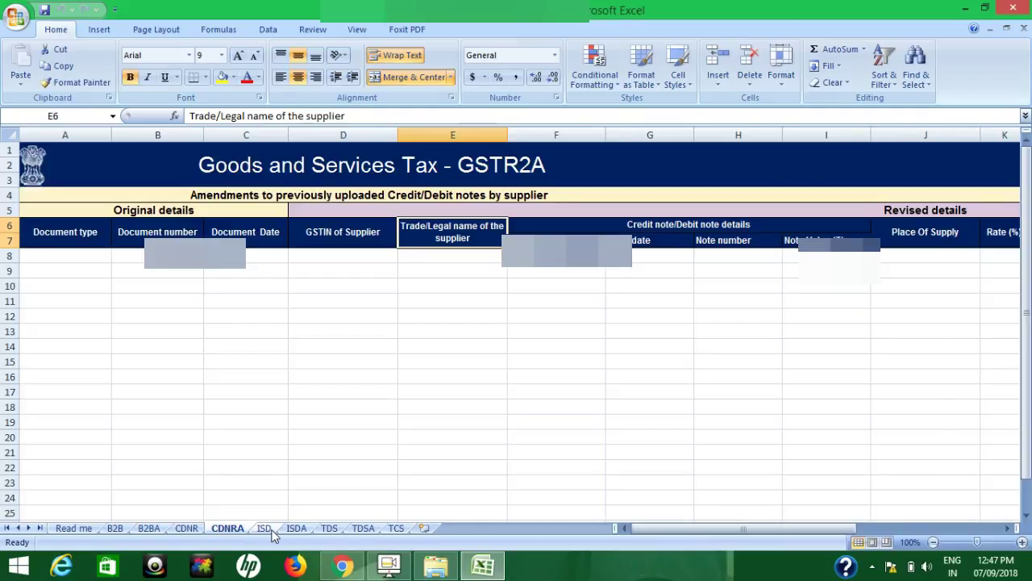
left_click(266, 529)
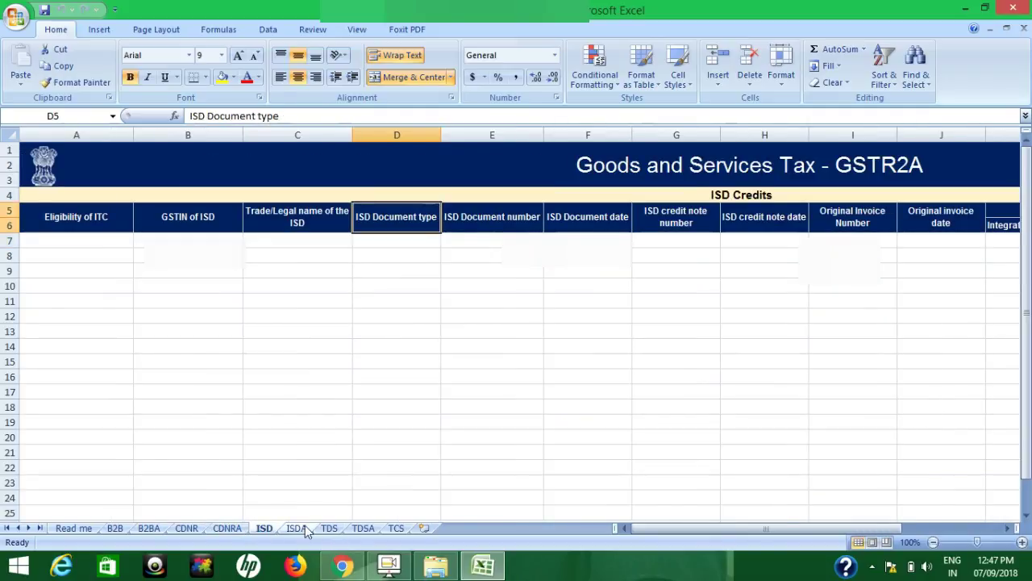
left_click(298, 529)
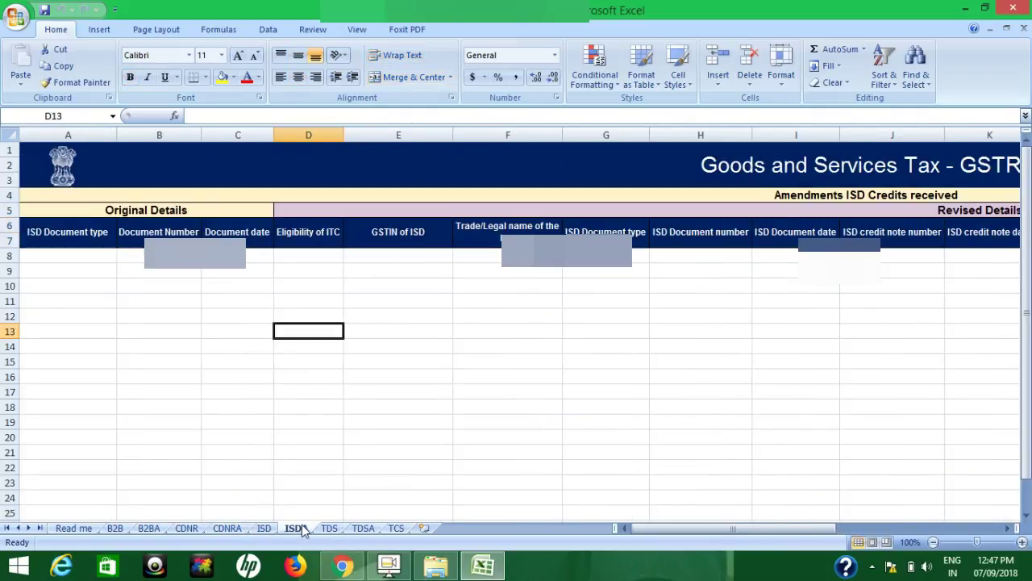
left_click(329, 529)
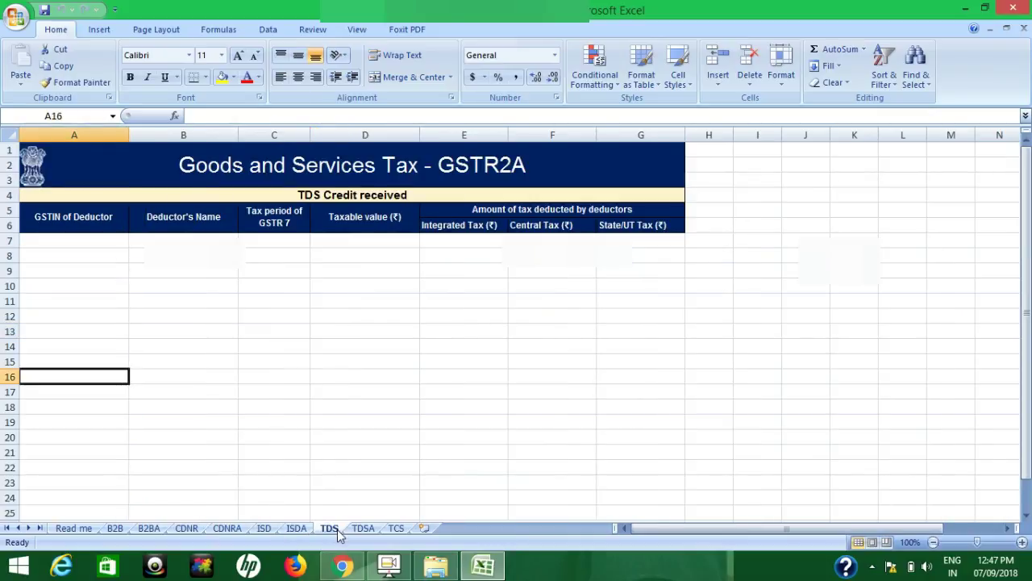
left_click(363, 529)
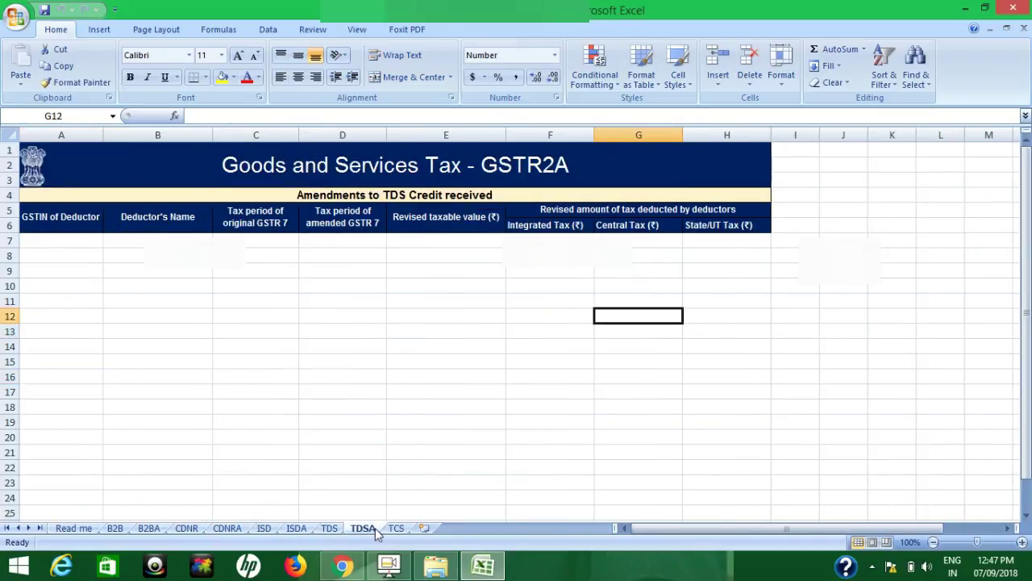
left_click(395, 529)
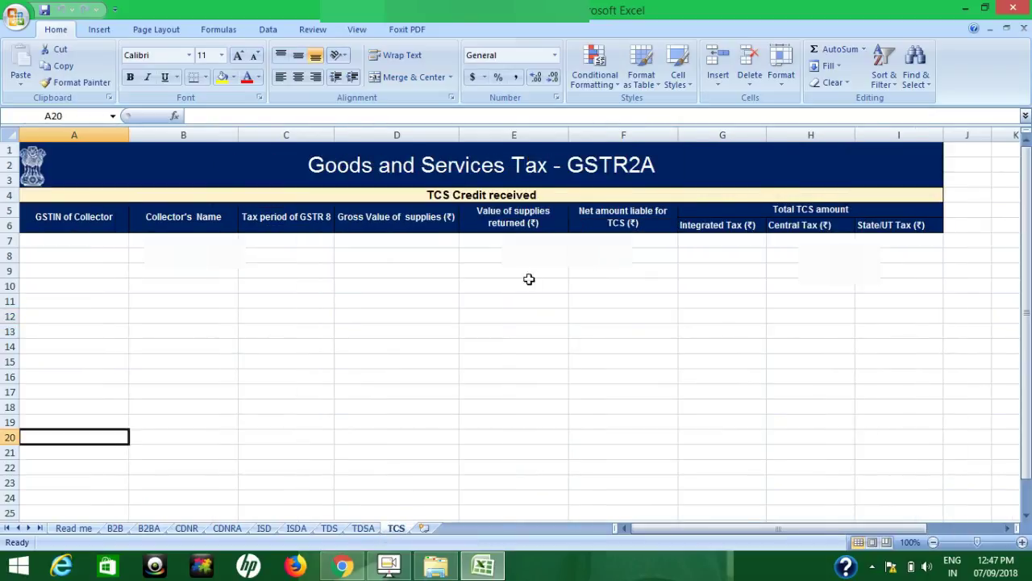